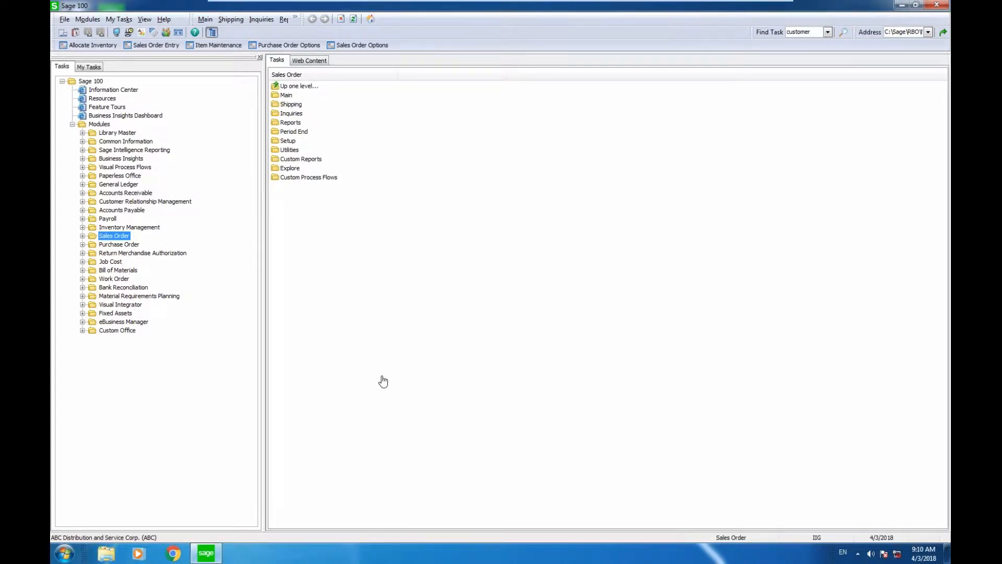
Review the warehouse quantities and allocated amounts of item 1001-HON-H252 in Item Maintenance
{"action": "left_click", "coordinate": [217, 45]}
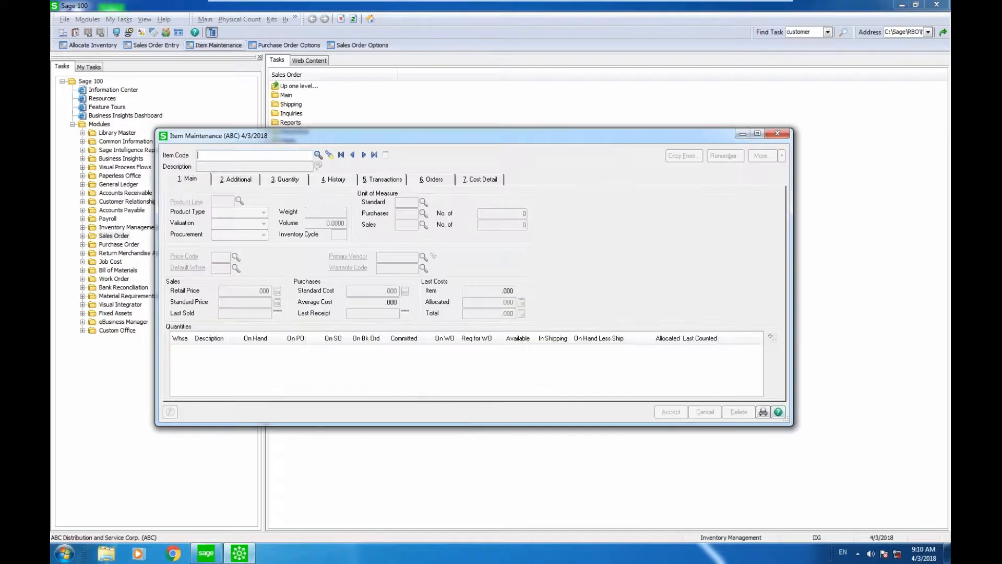
{"action": "left_click", "coordinate": [340, 155]}
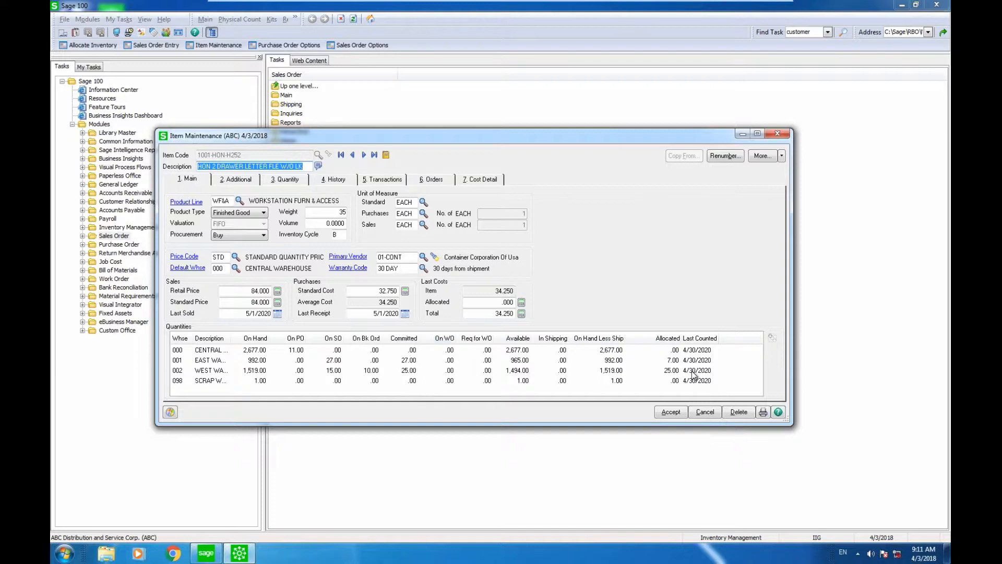
{"action": "left_click", "coordinate": [671, 412]}
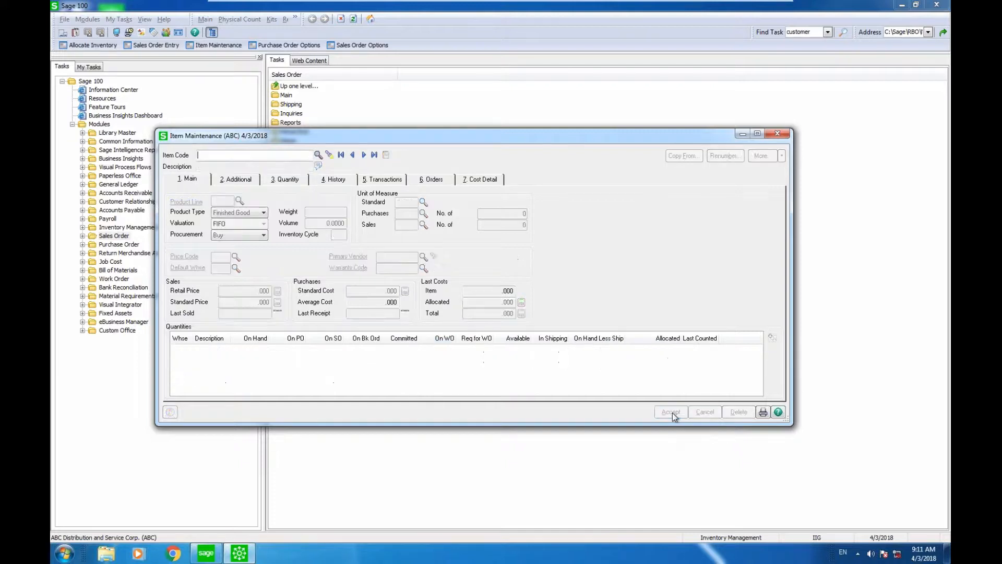
{"action": "left_click", "coordinate": [786, 135]}
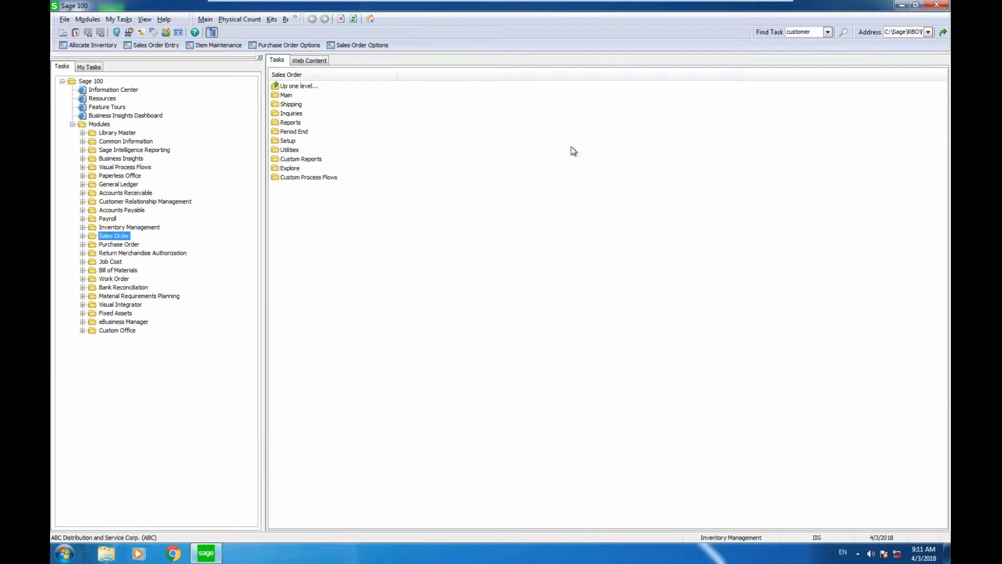
Create a new sales order with the next order number for the customer American Business Futures
{"action": "left_click", "coordinate": [140, 46]}
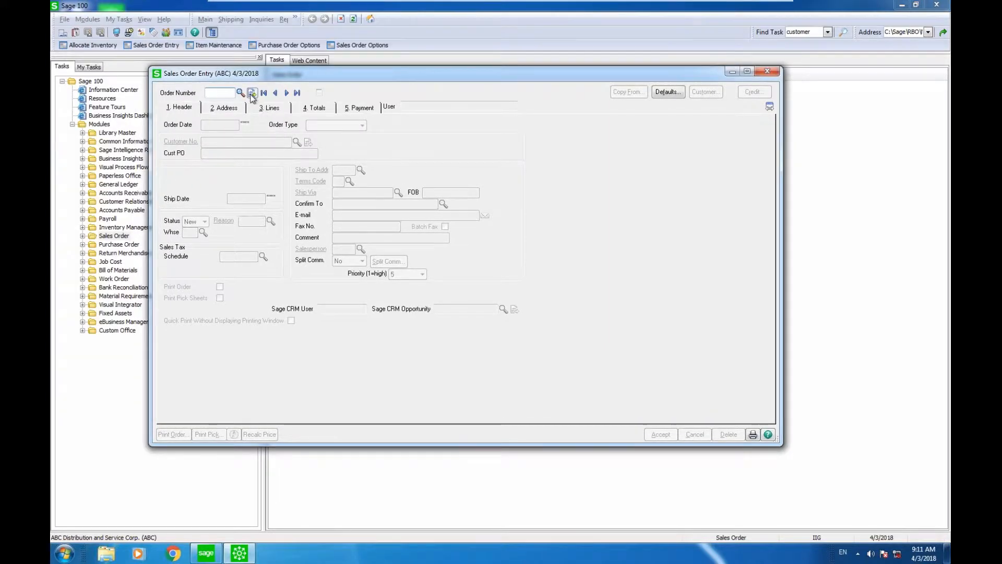
{"action": "left_click", "coordinate": [251, 93]}
{"action": "left_click", "coordinate": [296, 143]}
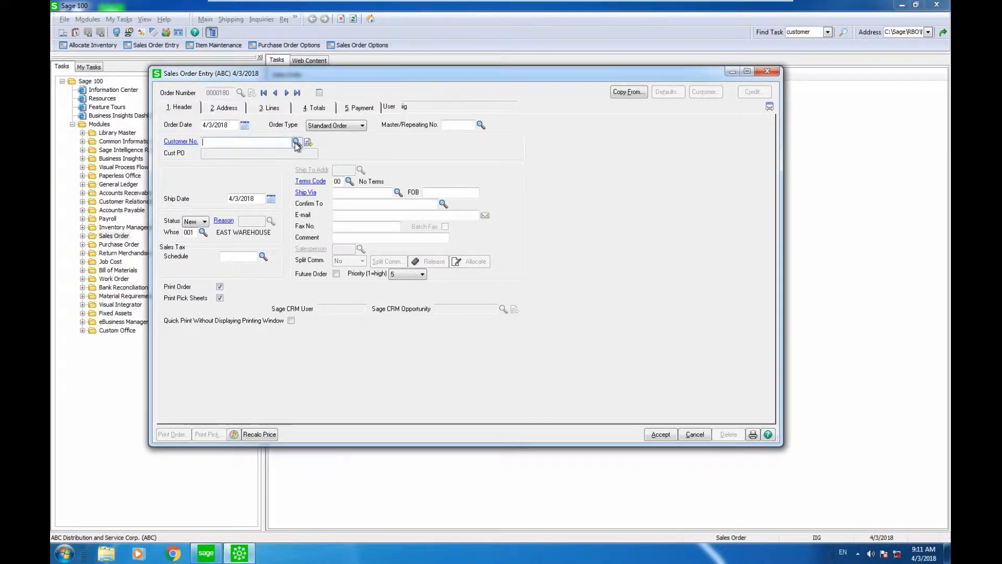
{"action": "left_click", "coordinate": [558, 357]}
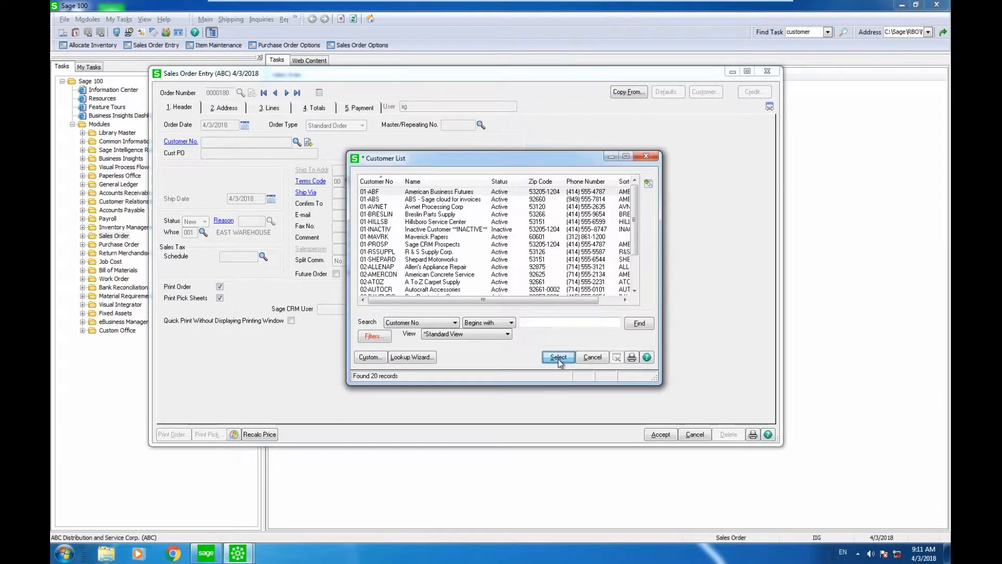
Add item 1001-HON-H252 as the first order line with an ordered quantity of 20
{"action": "left_click", "coordinate": [274, 110]}
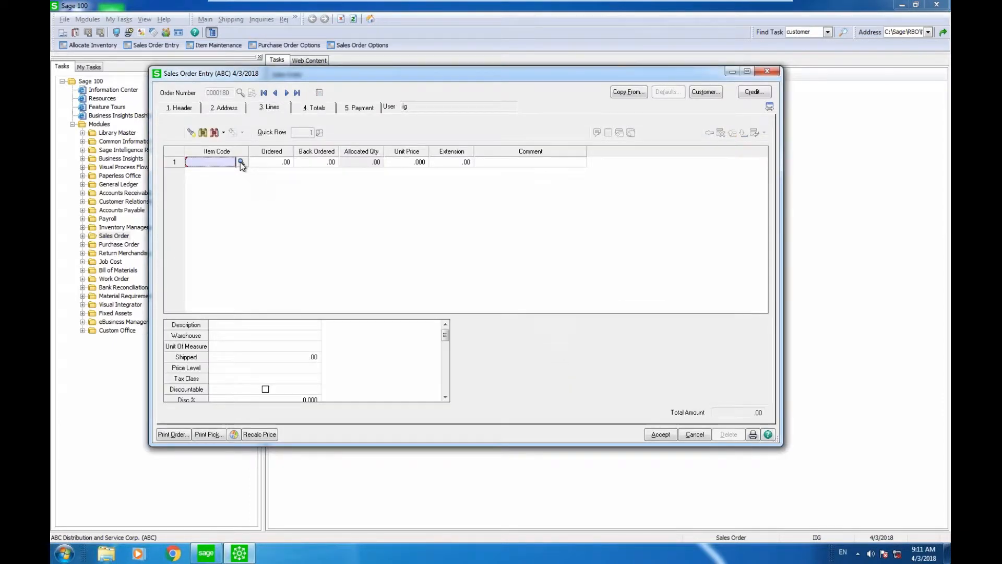
{"action": "left_click", "coordinate": [240, 163]}
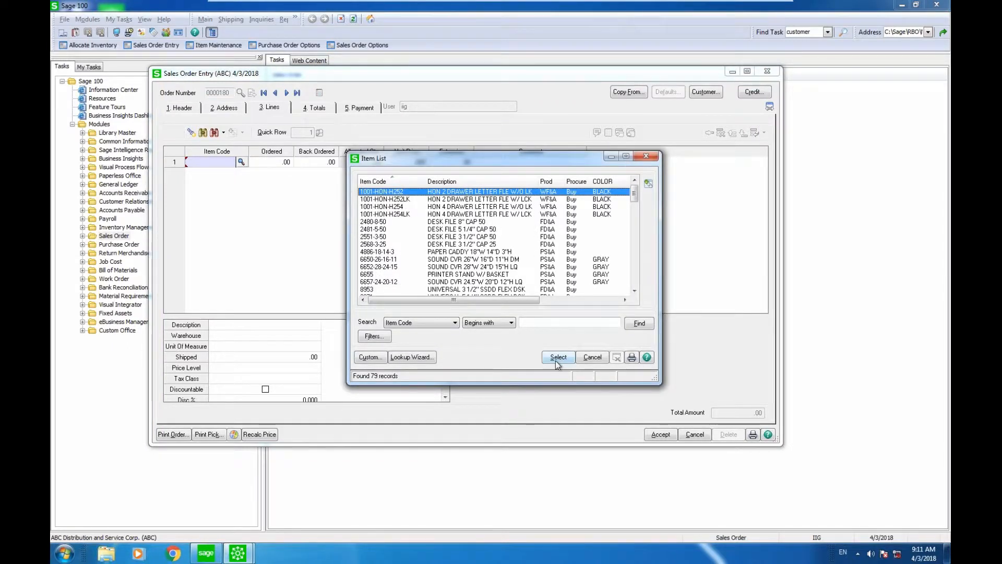
{"action": "left_click", "coordinate": [557, 356]}
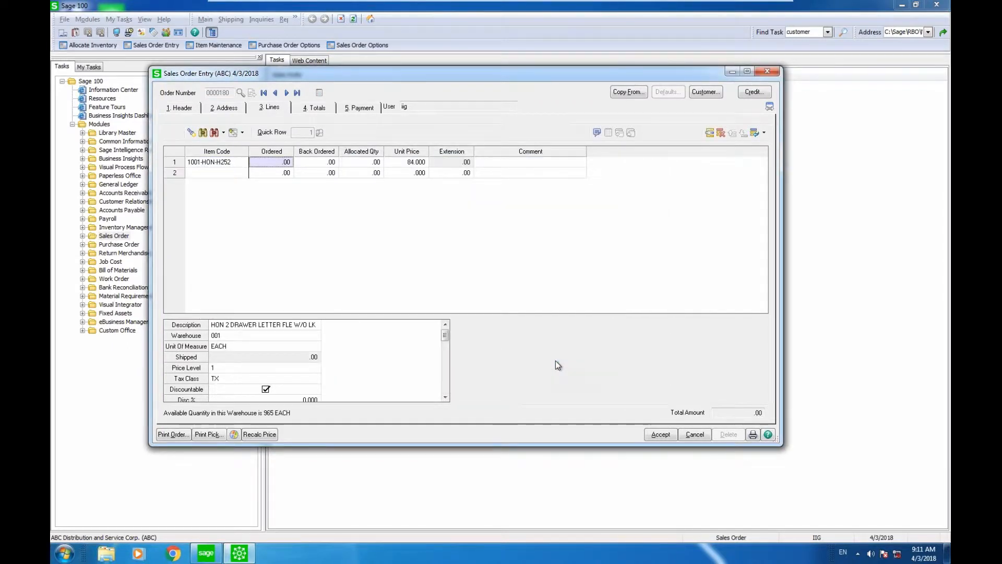
{"action": "type", "text": "20"}
{"action": "key", "text": "BackSpace"}
{"action": "key", "text": "BackSpace"}
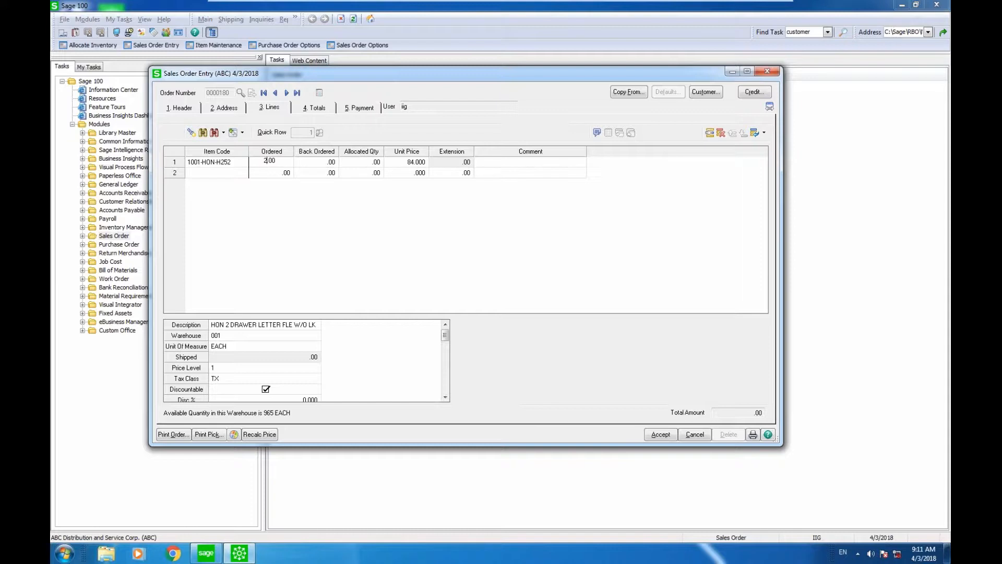
{"action": "key", "text": "Tab"}
{"action": "key", "text": "Tab"}
{"action": "key", "text": "Tab"}
{"action": "key", "text": "Tab"}
{"action": "key", "text": "Tab"}
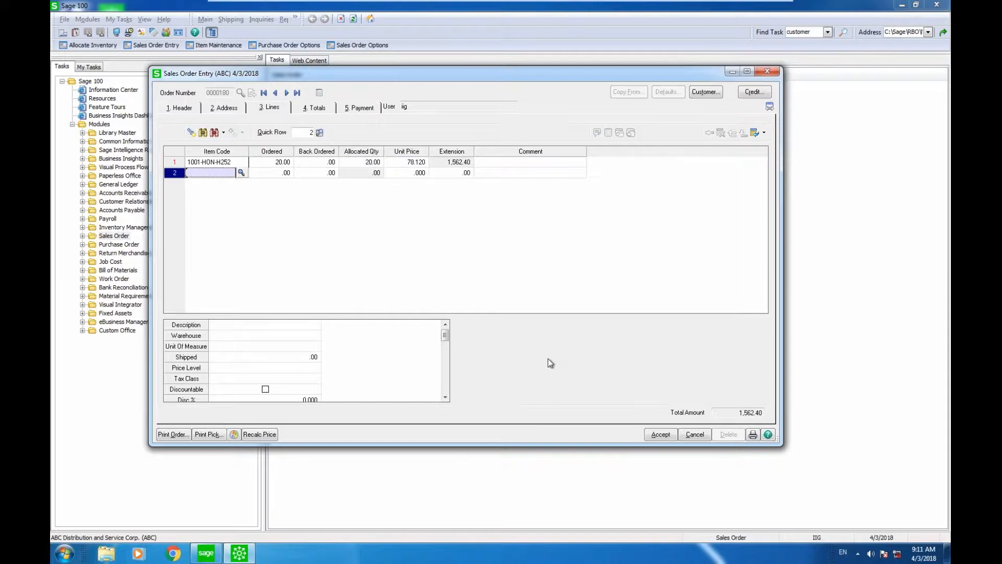
Add item 1001-HON-H252LK as the second order line with an ordered quantity of 20
{"action": "left_click", "coordinate": [244, 170]}
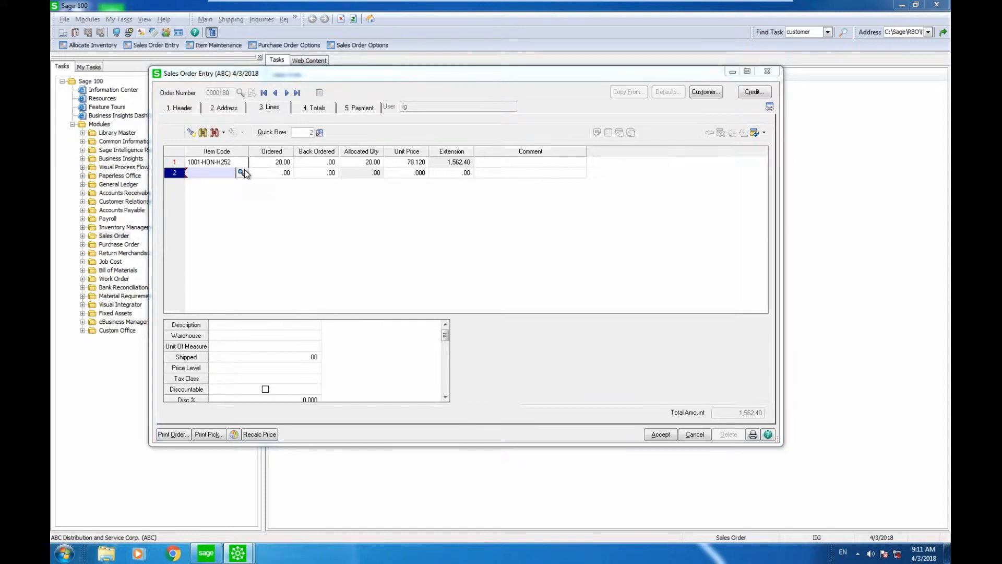
{"action": "key", "text": "Down"}
{"action": "key", "text": "Return"}
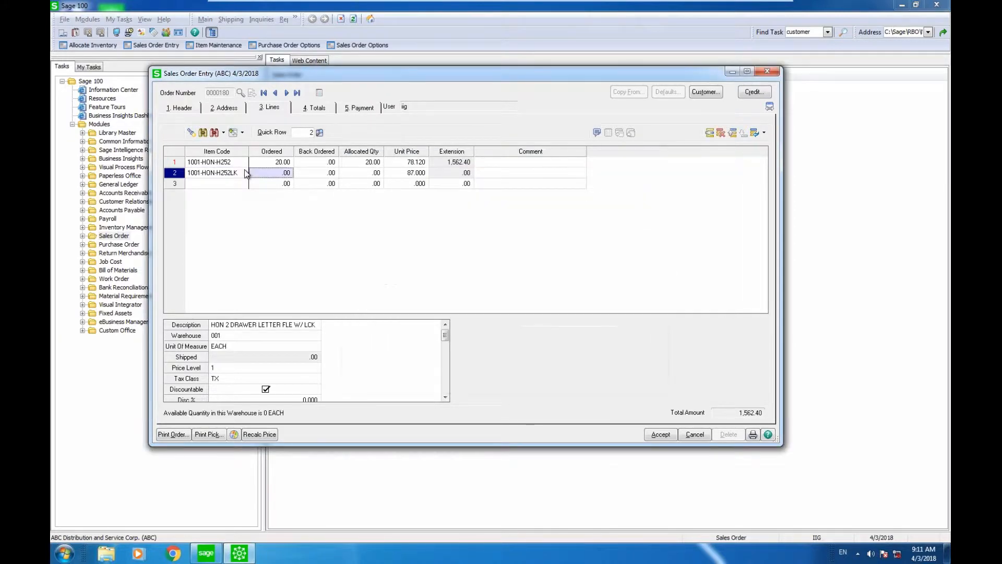
{"action": "type", "text": "20"}
{"action": "key", "text": "Tab"}
{"action": "key", "text": "Return"}
{"action": "key", "text": "Tab"}
{"action": "key", "text": "Tab"}
{"action": "key", "text": "Tab"}
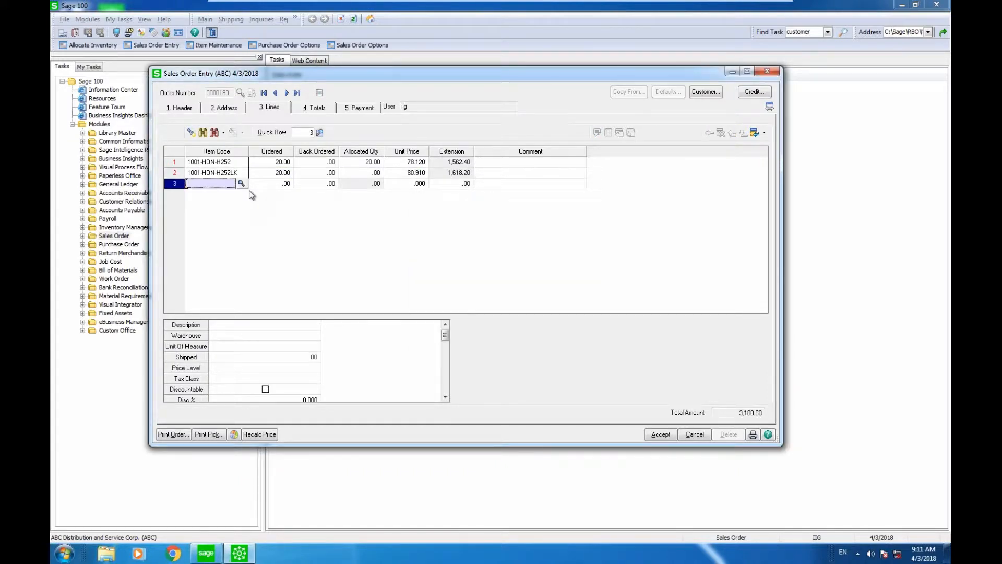
Add item 1001-HON-H254LK as the third order line with an ordered quantity of 5
{"action": "left_click", "coordinate": [242, 183]}
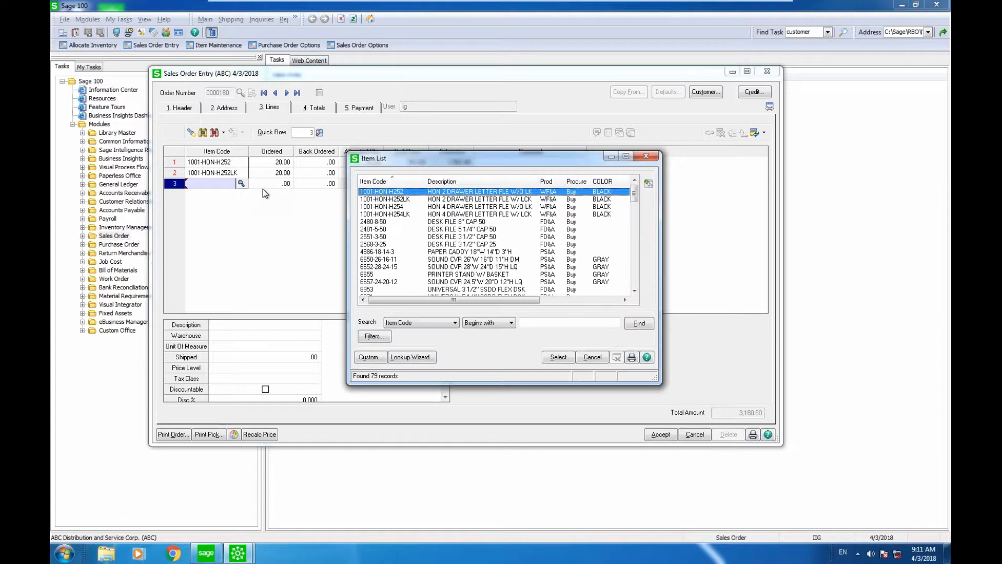
{"action": "left_click", "coordinate": [386, 215]}
{"action": "double_click", "coordinate": [386, 215]}
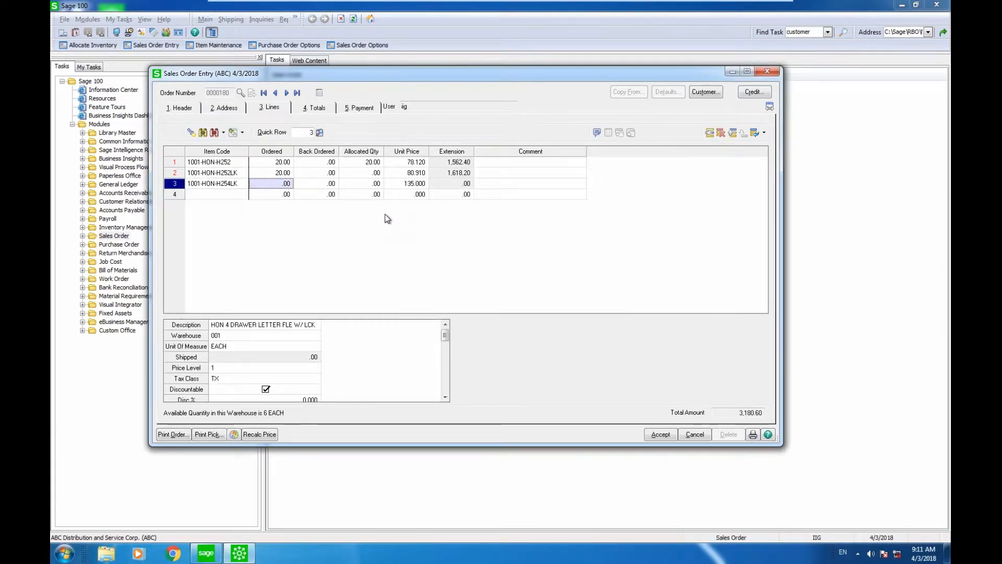
{"action": "type", "text": "5"}
{"action": "key", "text": "Tab"}
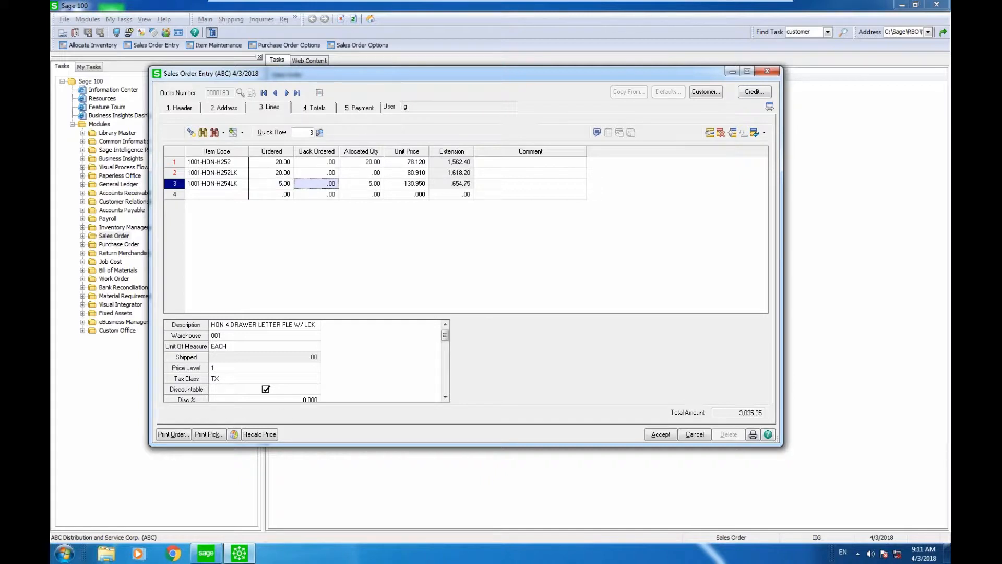
{"action": "key", "text": "Tab"}
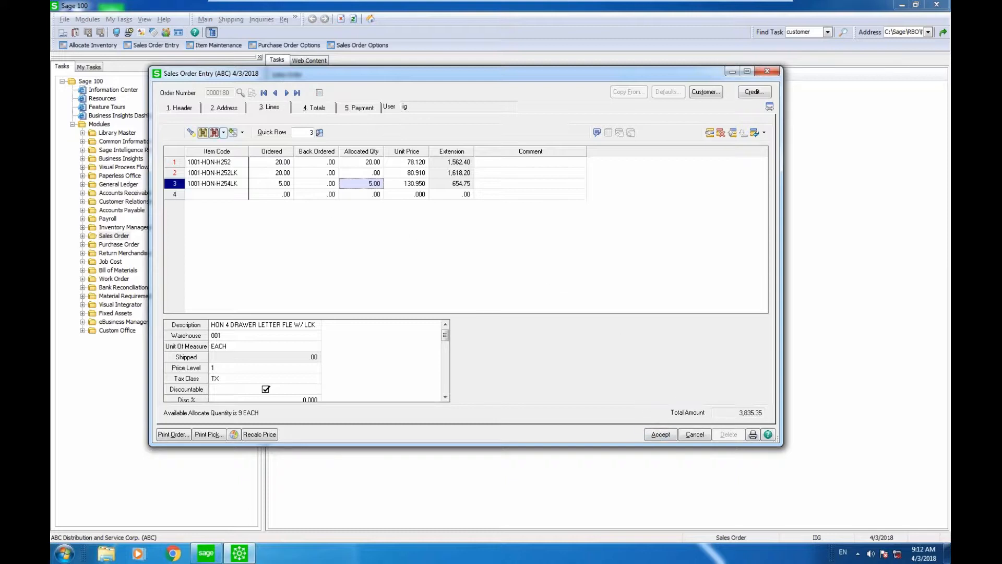
Check the Release and Allocate options in the order header, then save the sales order and close Sales Order Entry
{"action": "left_click", "coordinate": [180, 108]}
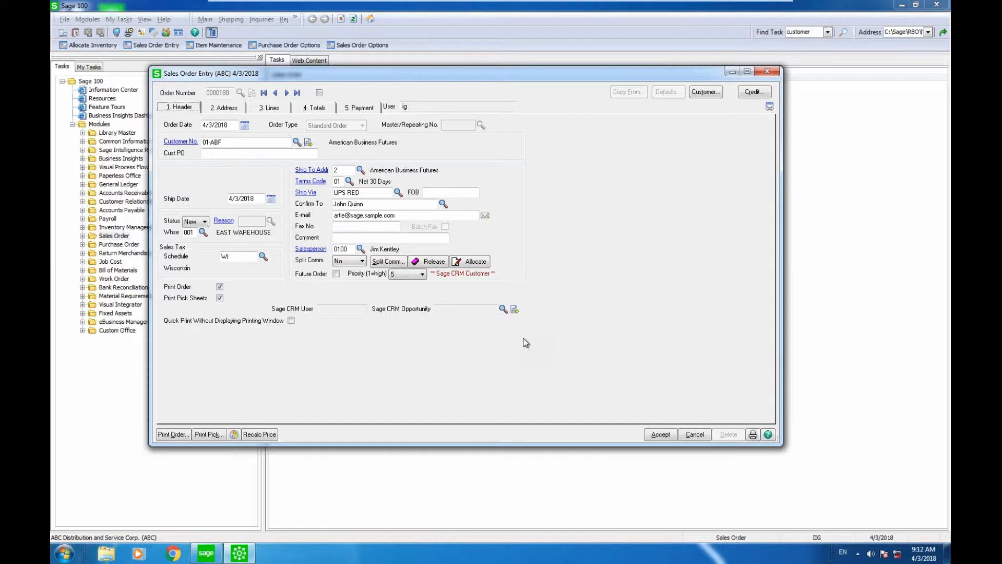
{"action": "left_click", "coordinate": [661, 435]}
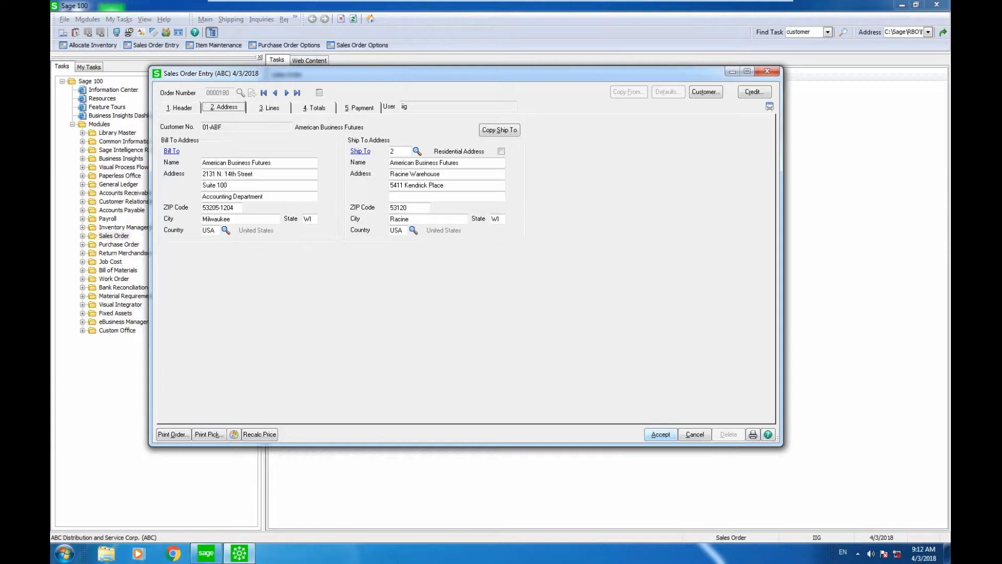
{"action": "left_click", "coordinate": [660, 434]}
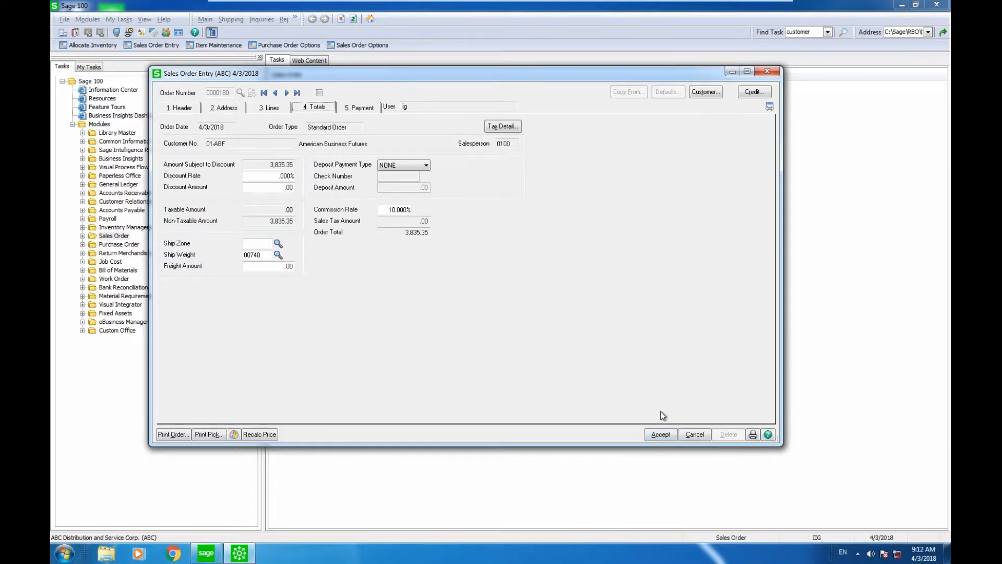
{"action": "left_click", "coordinate": [651, 436]}
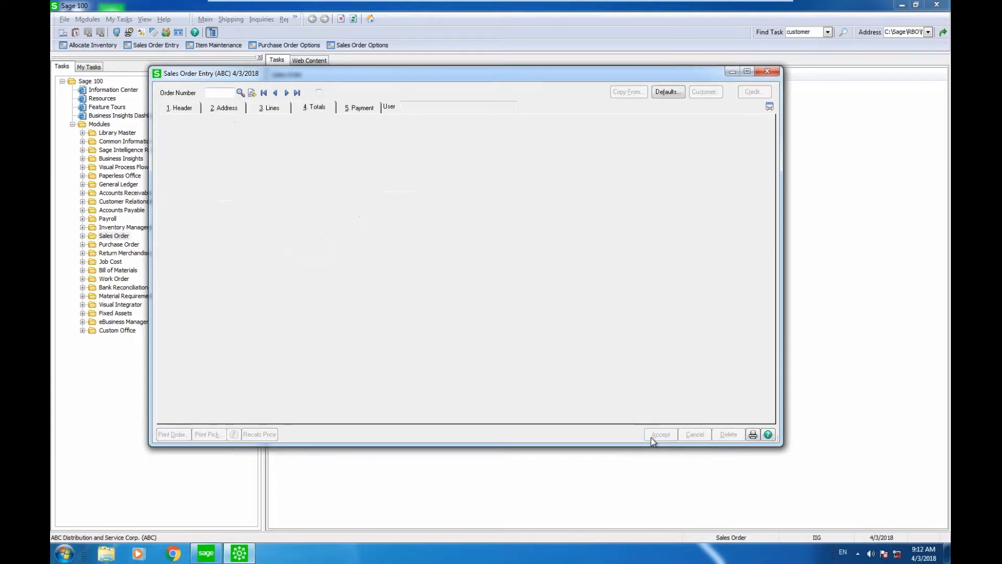
{"action": "left_click", "coordinate": [767, 71]}
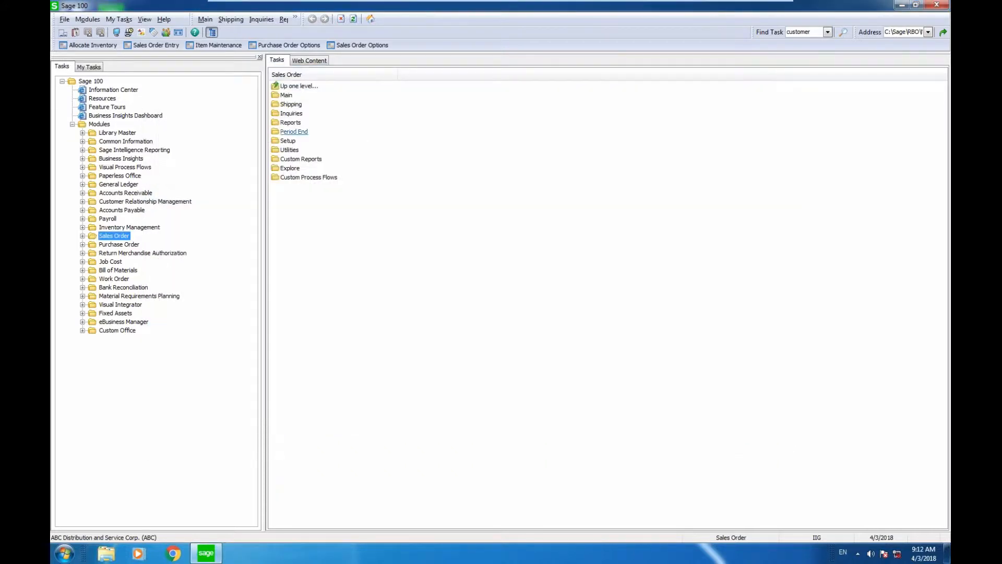
Review the Picking Sheet Printing options for the STANDARD form, including Suppress not Allocated Lines, without printing
{"action": "left_click", "coordinate": [286, 96]}
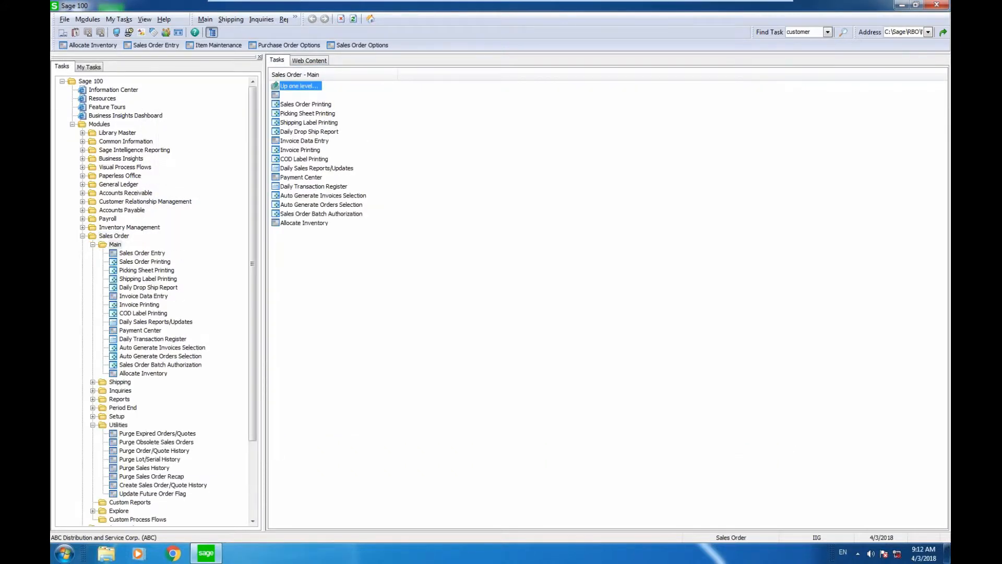
{"action": "left_click", "coordinate": [310, 114]}
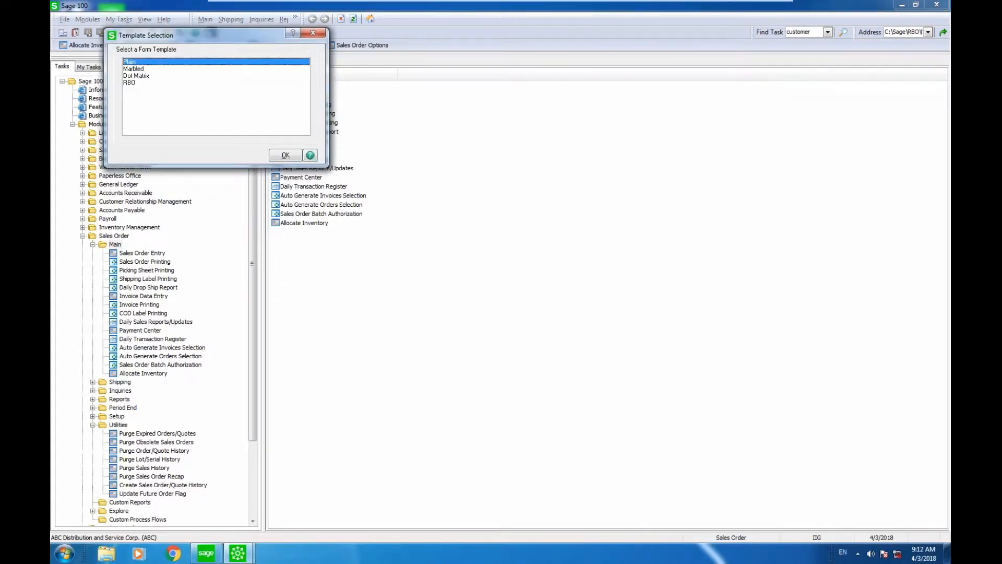
{"action": "left_click", "coordinate": [130, 82]}
{"action": "left_click", "coordinate": [285, 155]}
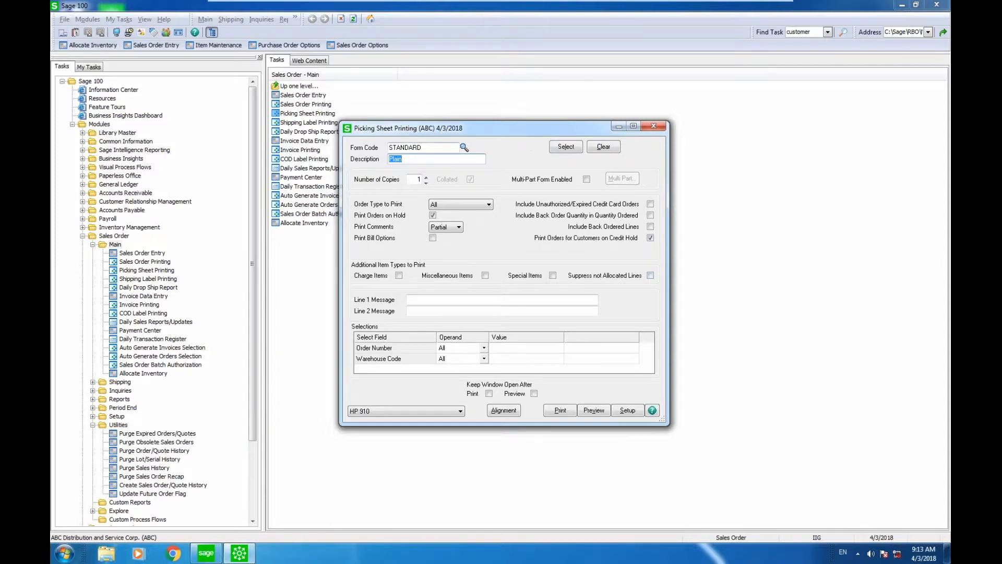
{"action": "left_click", "coordinate": [660, 128]}
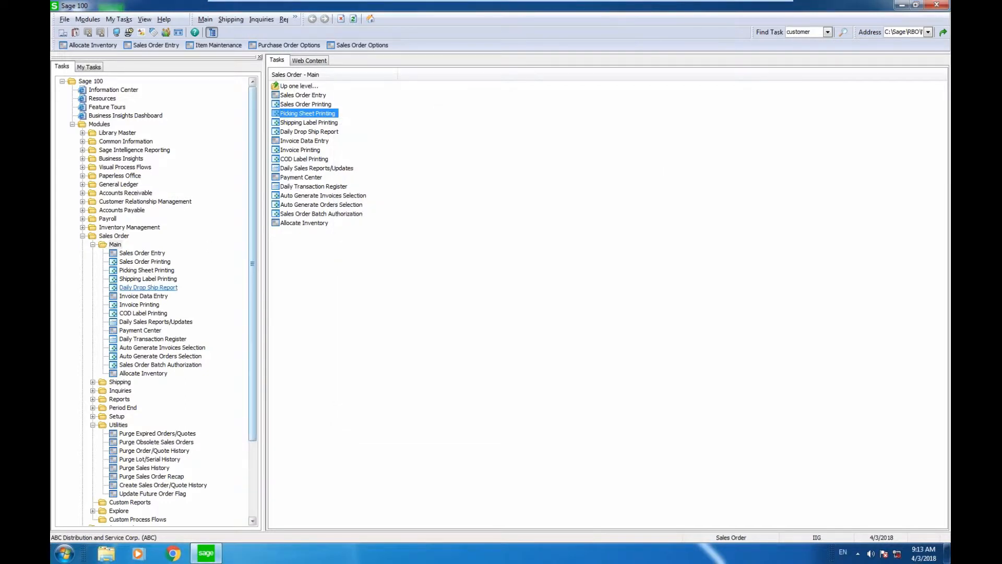
Inspect the Ship Allocated option in the Sales Order module's Shipping Data Entry
{"action": "left_click", "coordinate": [125, 382]}
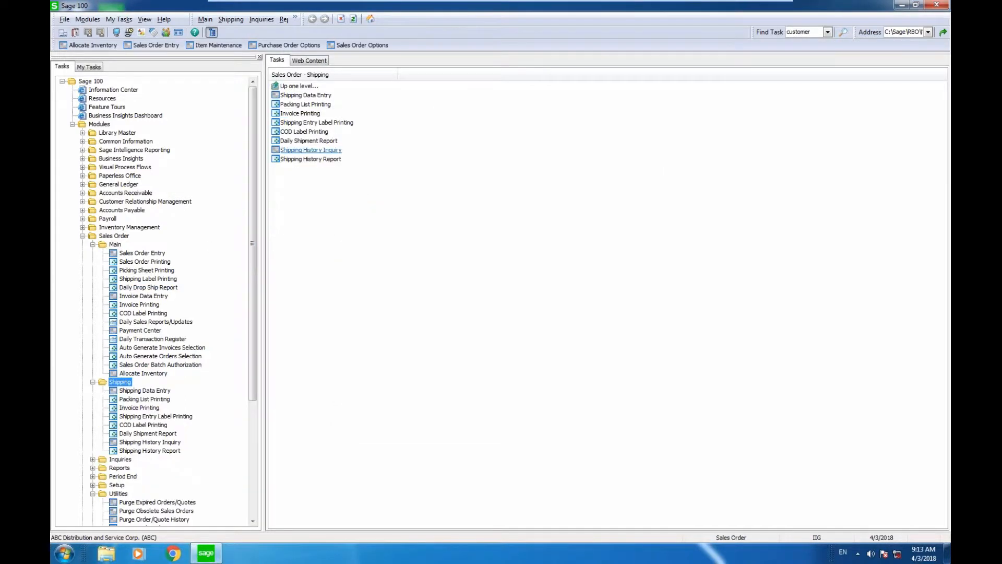
{"action": "left_click", "coordinate": [312, 95]}
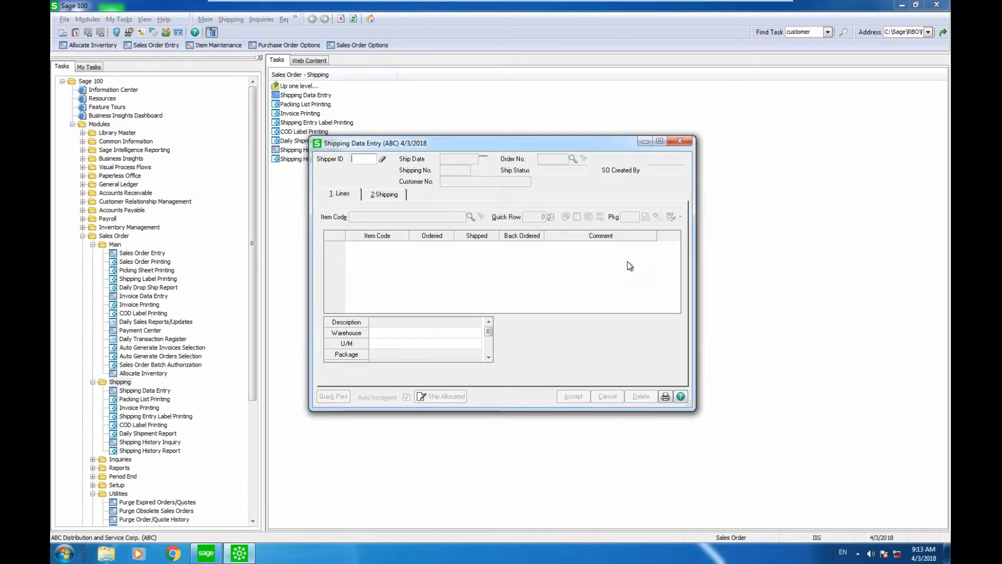
{"action": "left_click", "coordinate": [688, 141]}
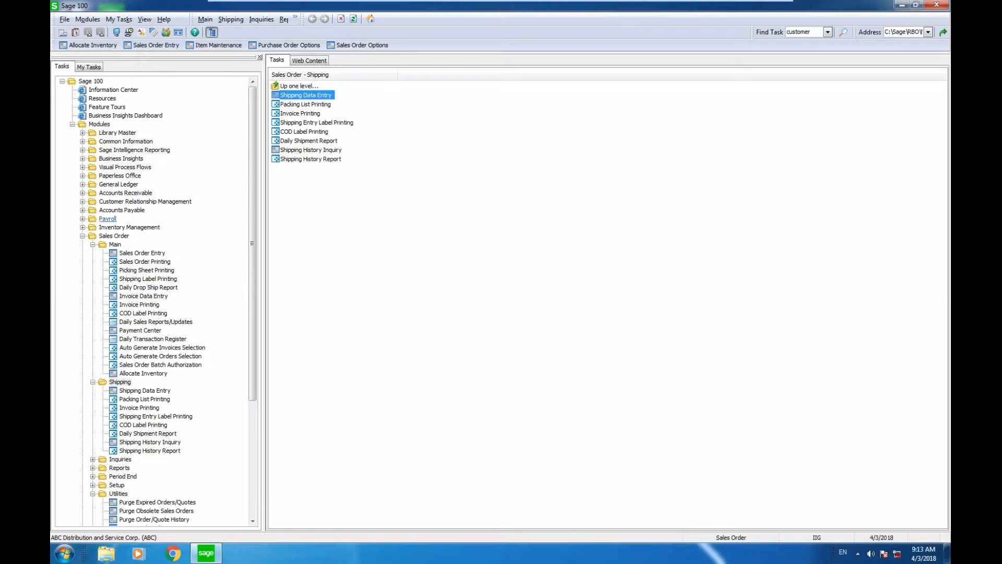
Check the Allocate Inventory to Sales Orders During Receipt Update setting in the Purchase Order Options
{"action": "left_click", "coordinate": [83, 236]}
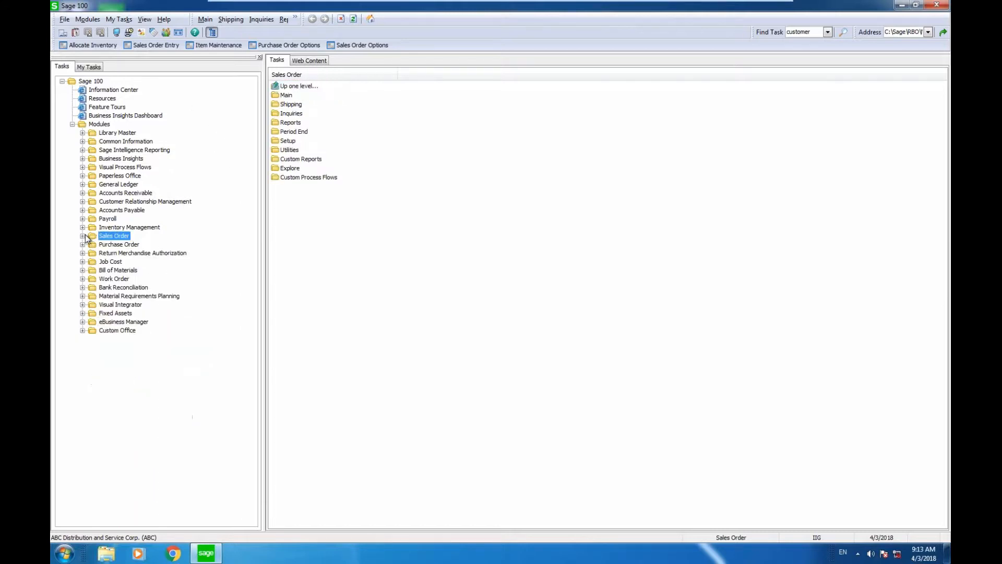
{"action": "double_click", "coordinate": [135, 245]}
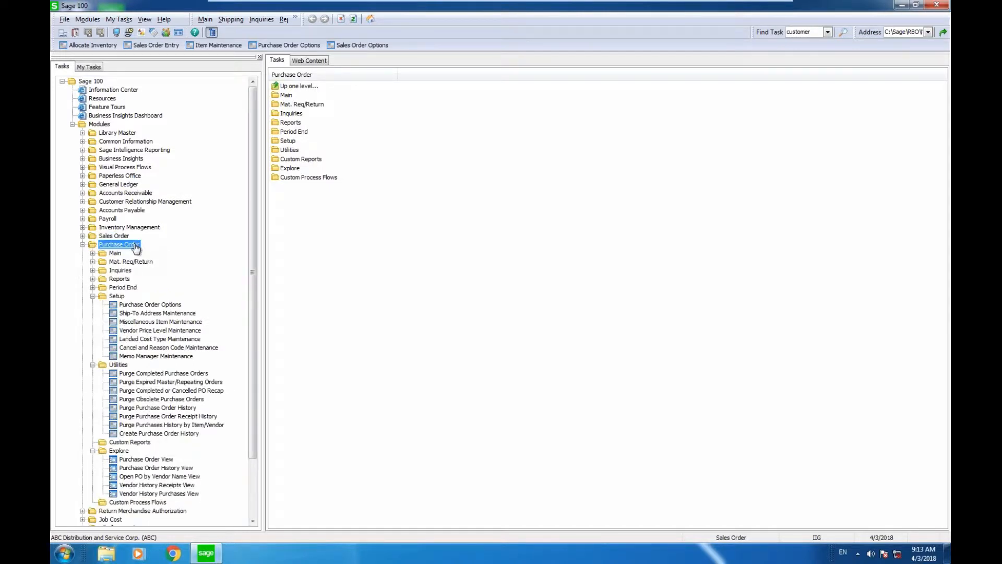
{"action": "left_click", "coordinate": [165, 307]}
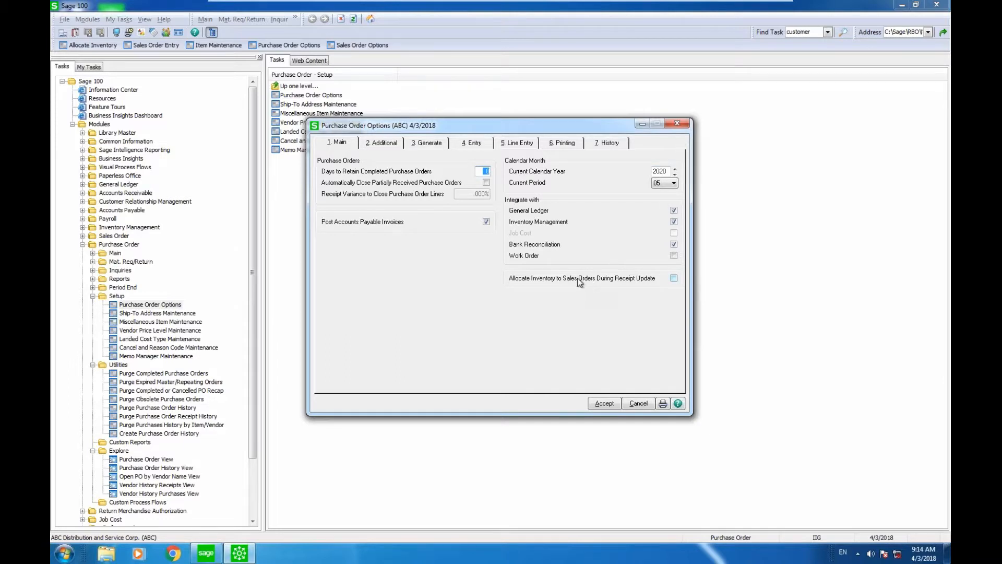
{"action": "left_click", "coordinate": [678, 124]}
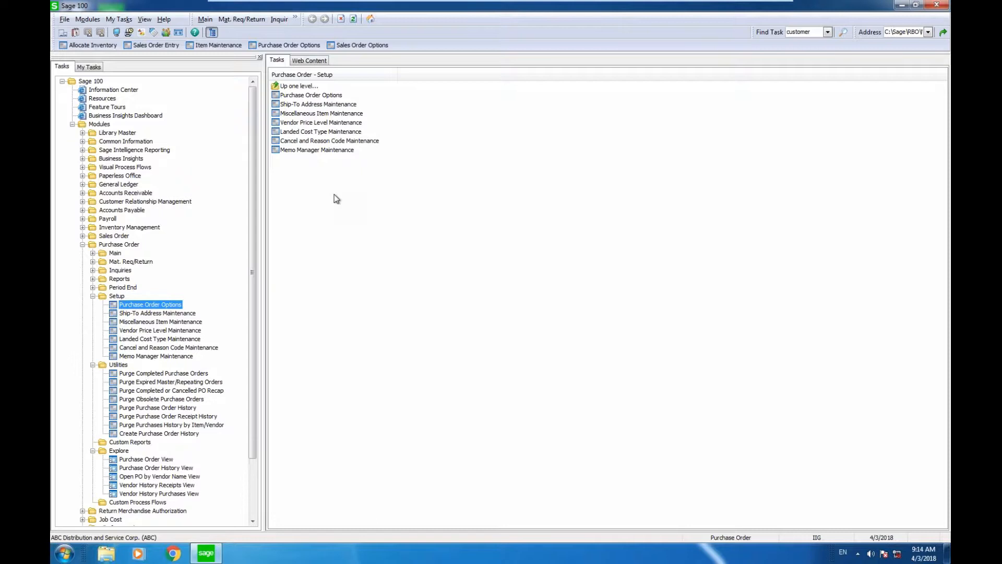
Open Allocate Inventory, filter Sales Order Ship Date to This Week, and select the matching sales order lines
{"action": "left_click", "coordinate": [87, 49]}
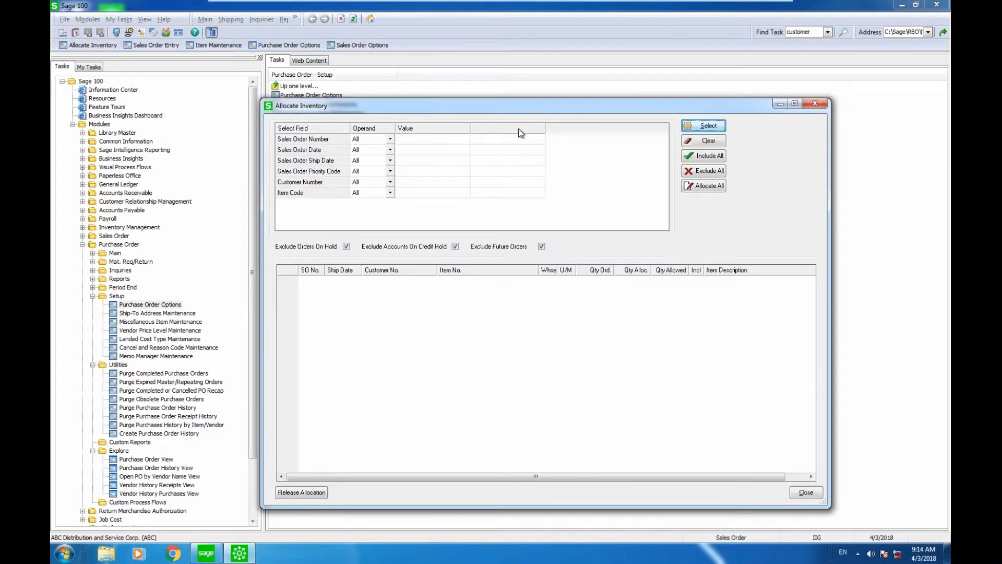
{"action": "left_click", "coordinate": [383, 163]}
{"action": "left_click", "coordinate": [390, 160]}
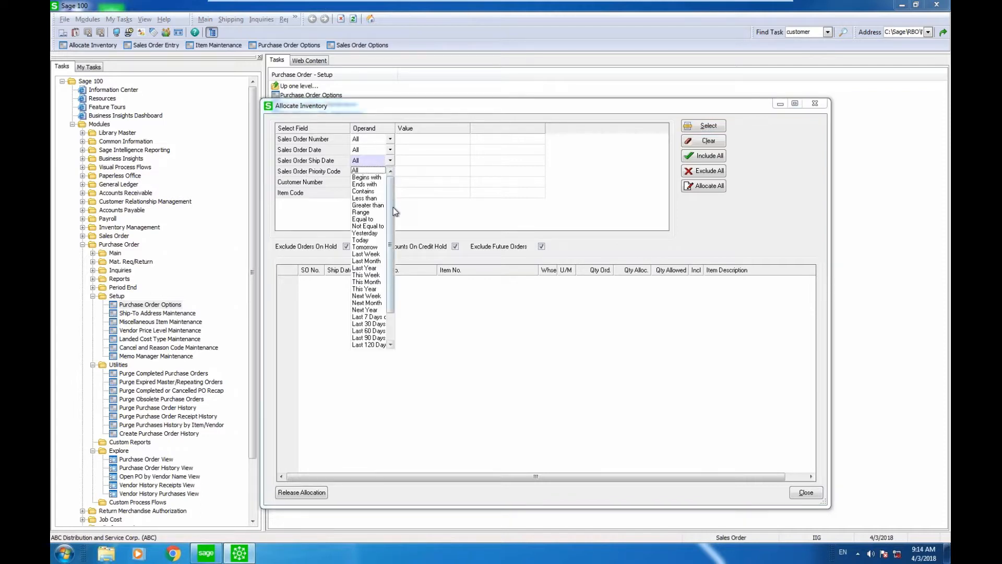
{"action": "left_click", "coordinate": [375, 277]}
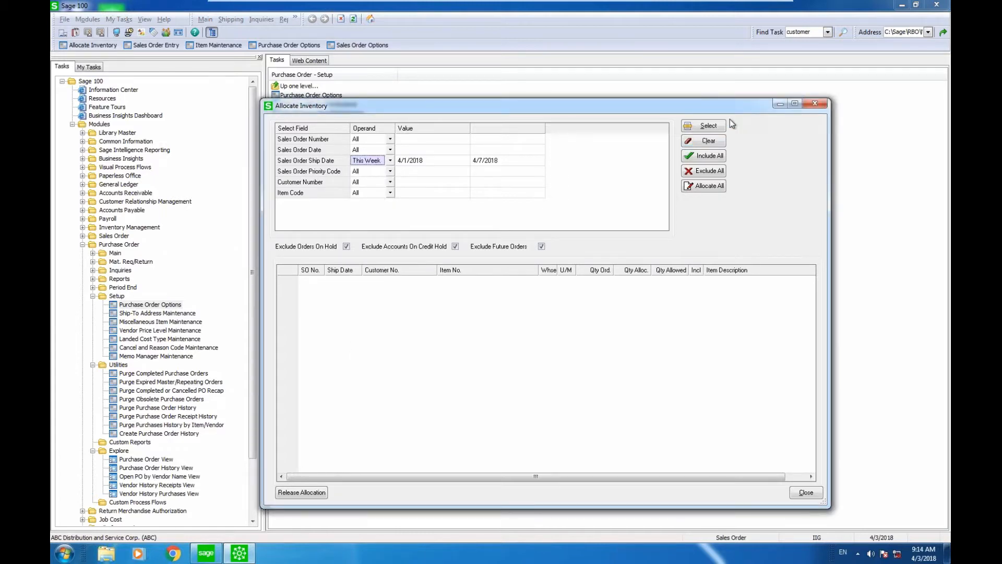
{"action": "left_click", "coordinate": [713, 126]}
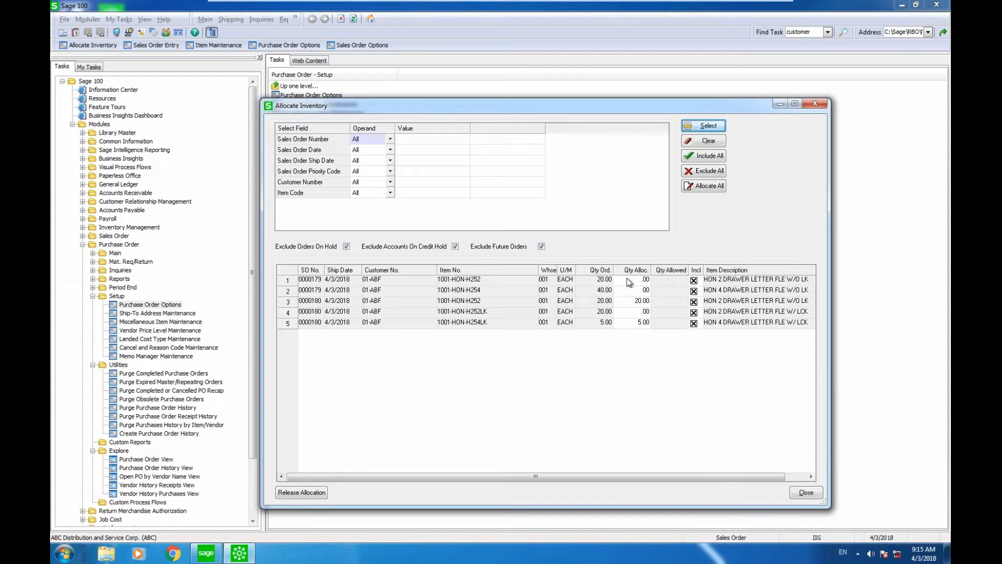
Allocate inventory to all the selected sales order lines and close the Allocate Inventory window
{"action": "left_click", "coordinate": [626, 335]}
{"action": "left_click", "coordinate": [709, 187]}
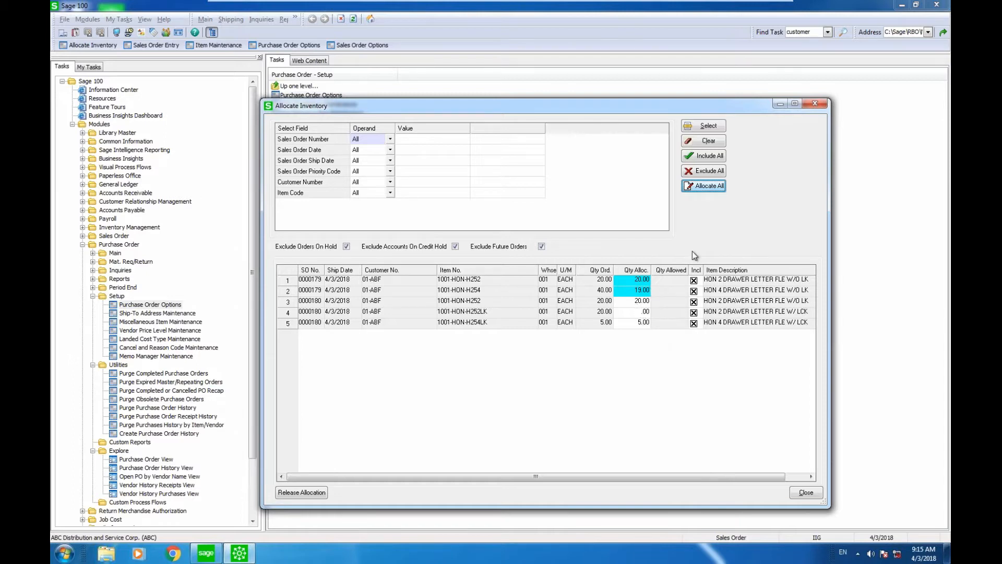
{"action": "left_click", "coordinate": [820, 108]}
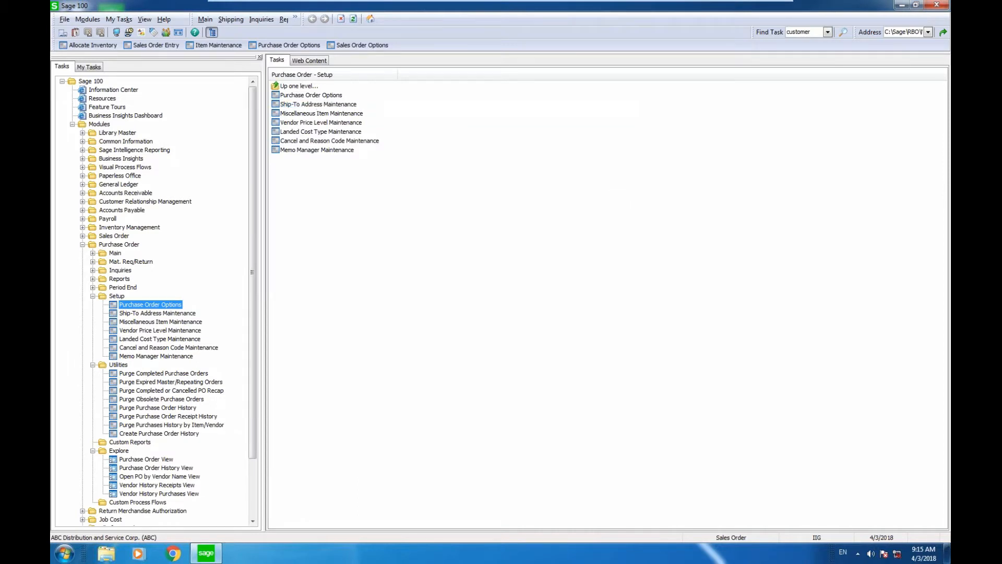
Open Sales Order Entry and close it without entering an order, then open the Sales Order Options
{"action": "left_click", "coordinate": [144, 46]}
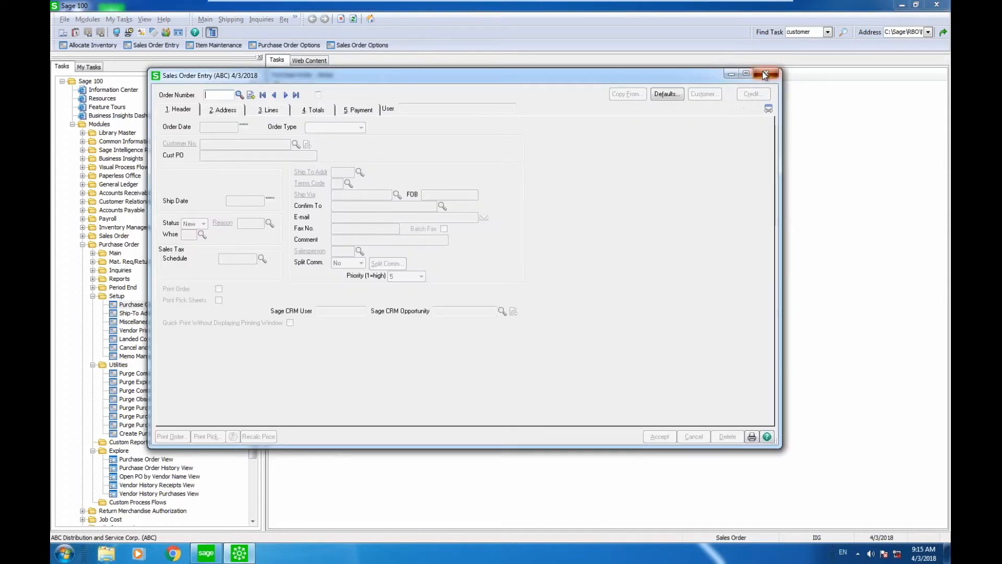
{"action": "left_click", "coordinate": [764, 76]}
{"action": "left_click", "coordinate": [376, 46]}
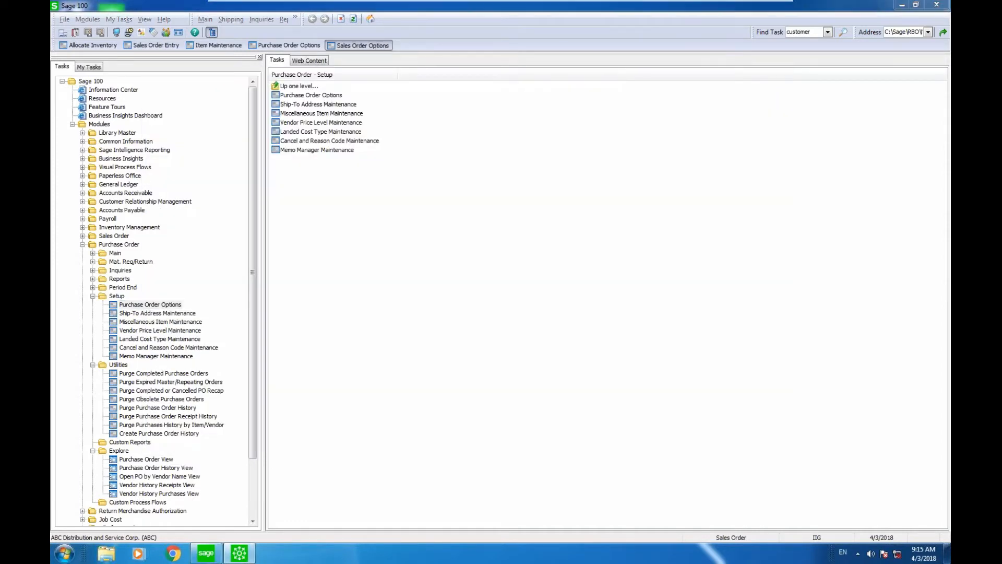